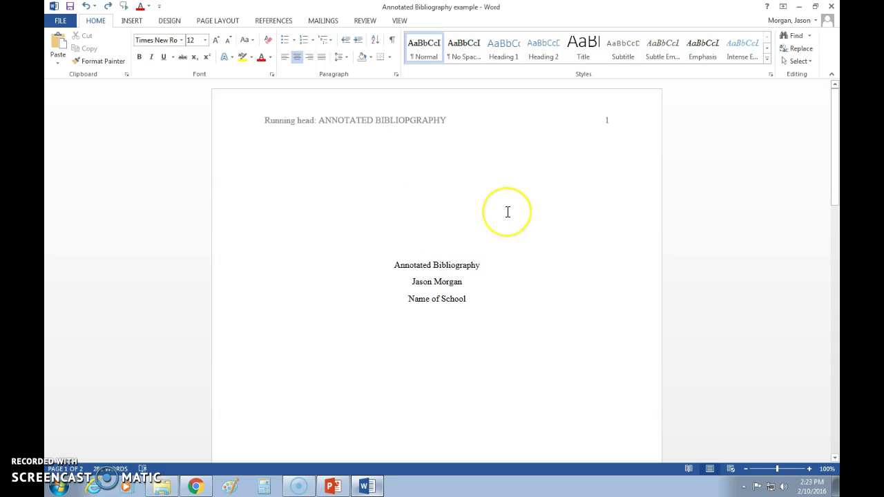
Switch to Chrome and open the APA 6th citation for the ProQuest article "Medical marijuana for cancer"
{"action": "scroll", "coordinate": [508, 212], "scroll_direction": "down", "scroll_amount": 4}
{"action": "scroll", "coordinate": [507, 212], "scroll_direction": "down", "scroll_amount": 8}
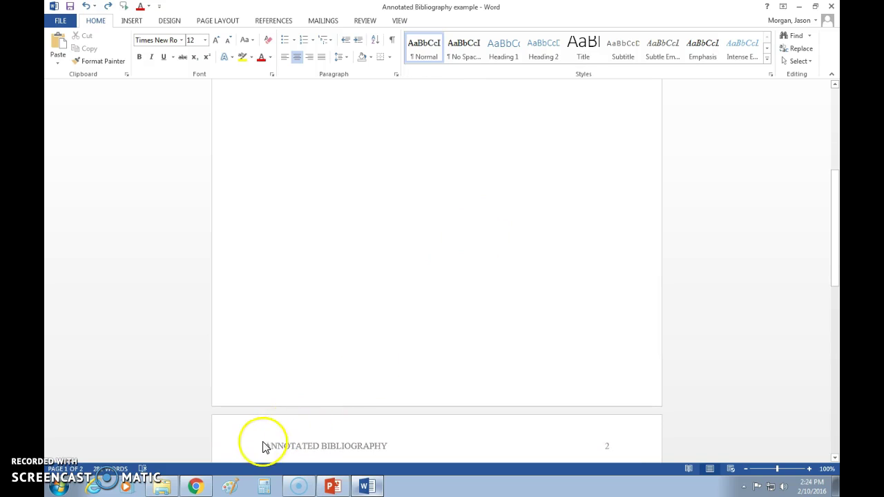
{"action": "scroll", "coordinate": [348, 345], "scroll_direction": "up", "scroll_amount": 12}
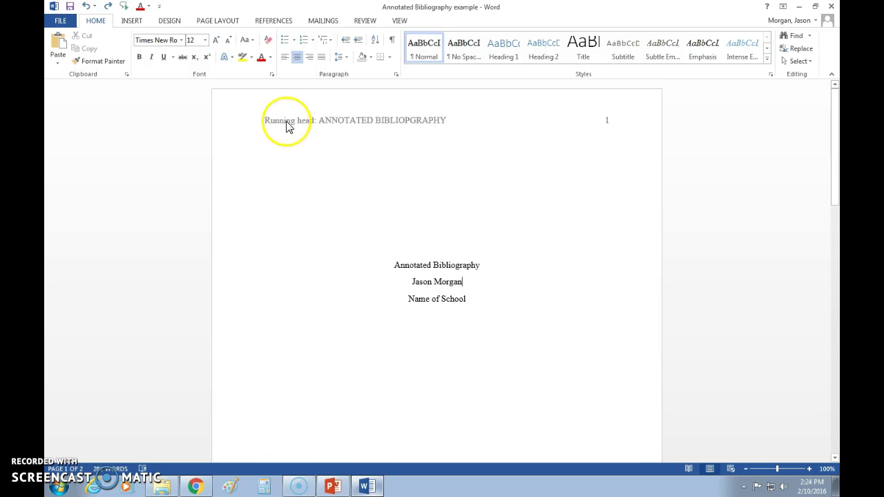
{"action": "scroll", "coordinate": [328, 248], "scroll_direction": "down", "scroll_amount": 10}
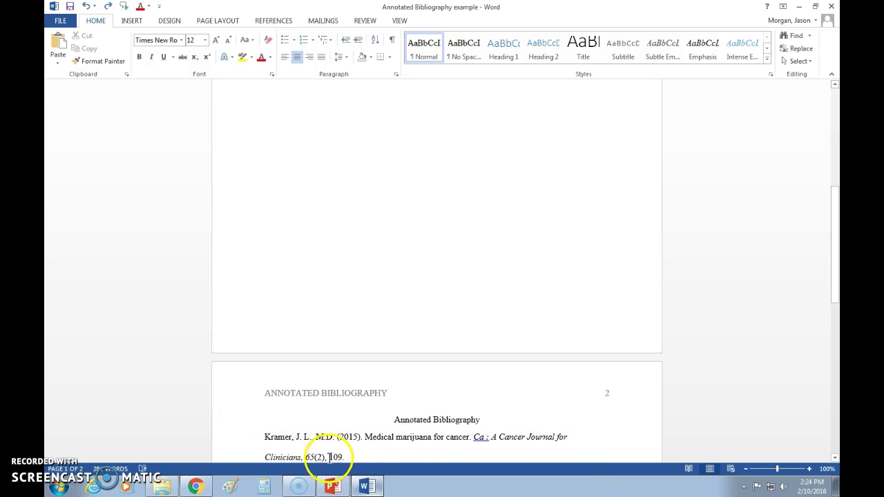
{"action": "left_click", "coordinate": [195, 486]}
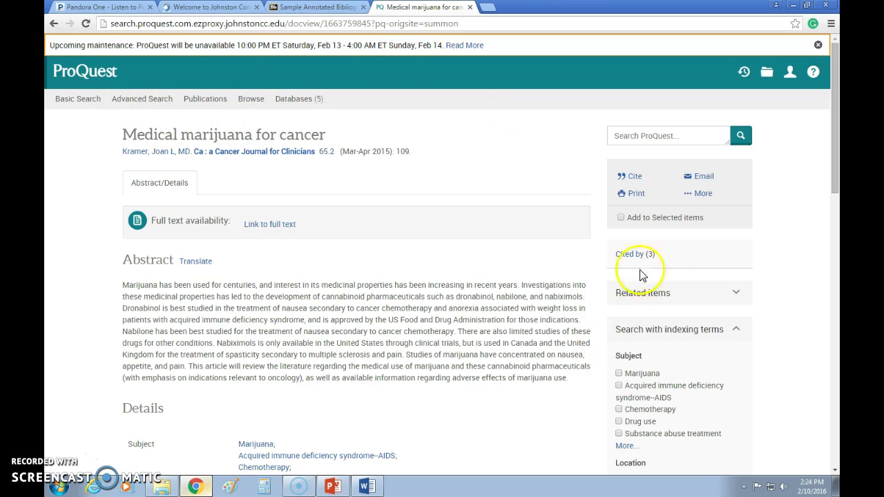
{"action": "left_click", "coordinate": [636, 178]}
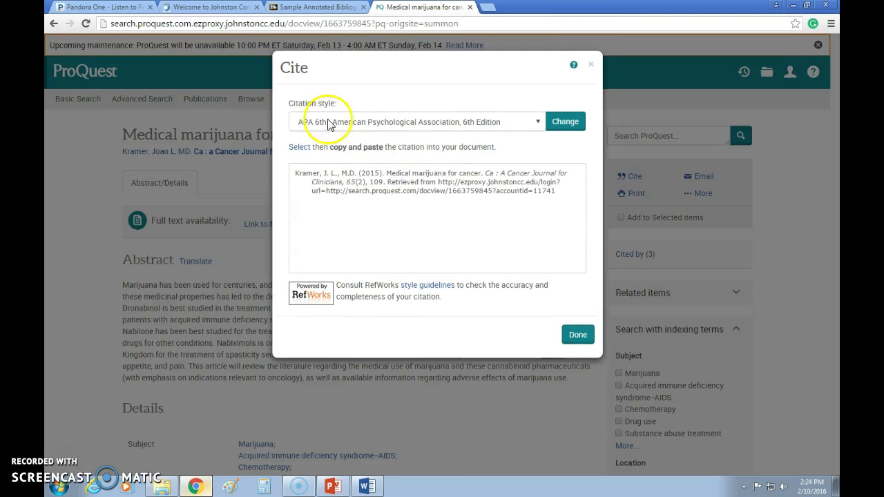
Compare the ProQuest citation, without its retrieval URL, with the first reference on page 2 of the Word document
{"action": "left_click_drag", "start_coordinate": [296, 173], "coordinate": [580, 189]}
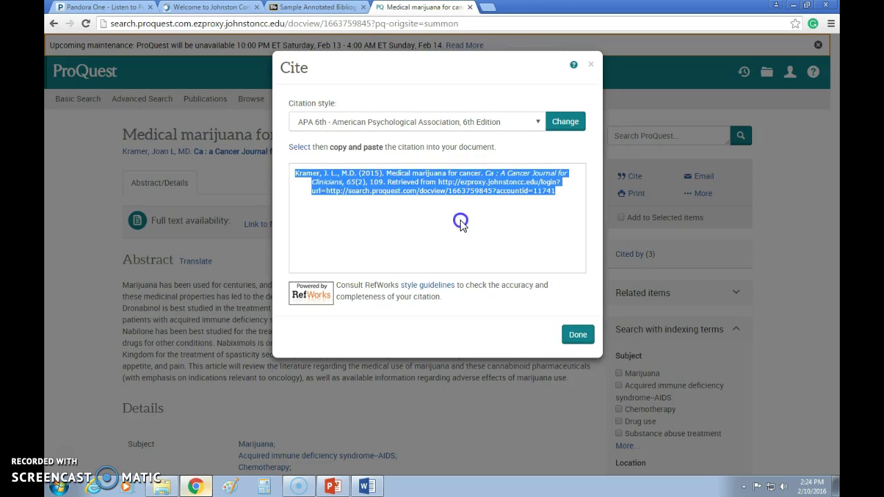
{"action": "left_click", "coordinate": [295, 173]}
{"action": "left_click_drag", "start_coordinate": [337, 175], "coordinate": [388, 182]}
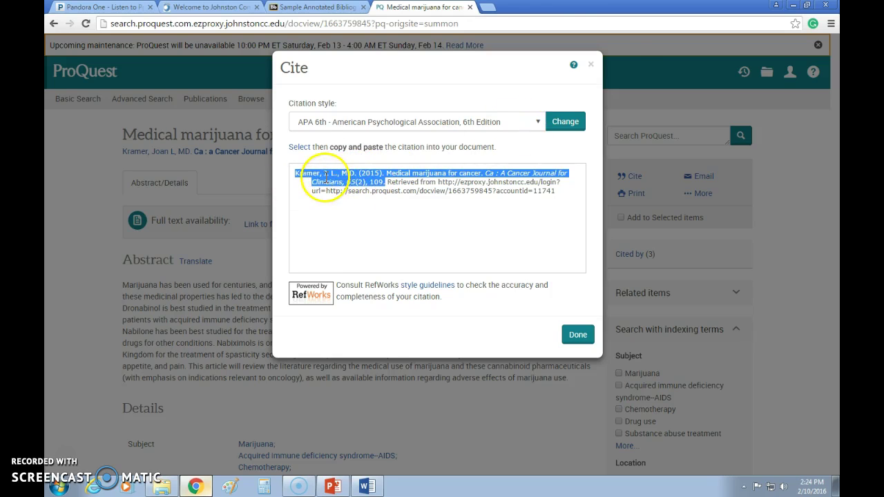
{"action": "left_click", "coordinate": [367, 486]}
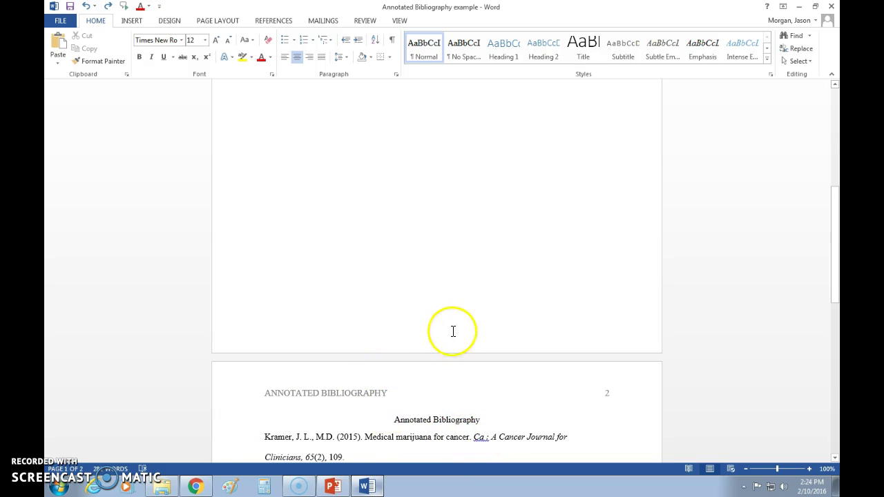
{"action": "scroll", "coordinate": [454, 331], "scroll_direction": "down", "scroll_amount": 5}
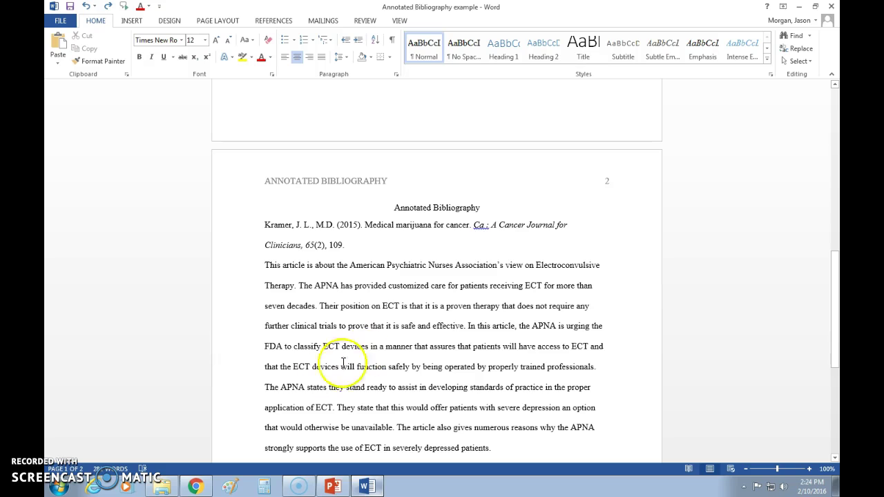
{"action": "type", "text": "."}
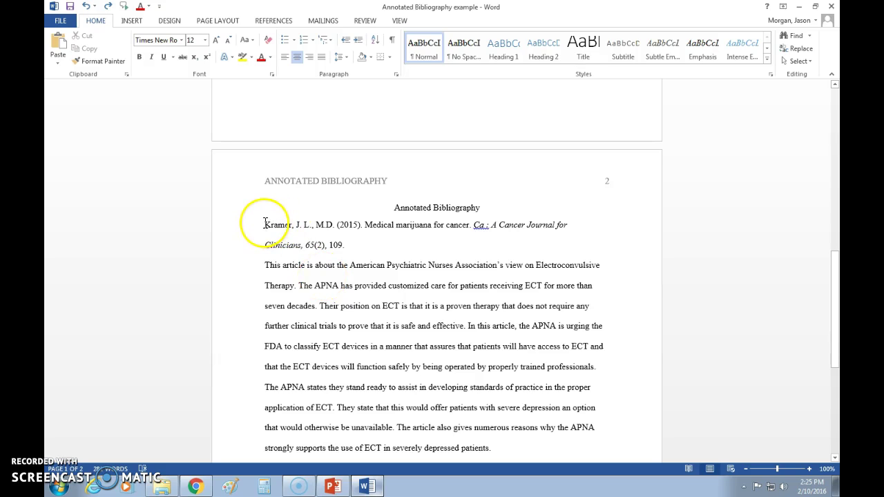
{"action": "left_click_drag", "start_coordinate": [284, 229], "coordinate": [347, 241]}
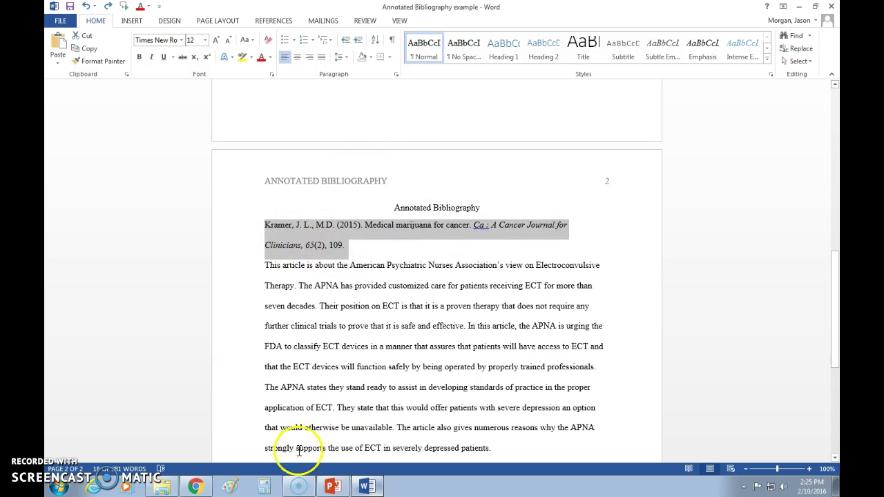
Return to Chrome and copy the article's complete citation, including the "Retrieved from" URL
{"action": "left_click", "coordinate": [196, 486]}
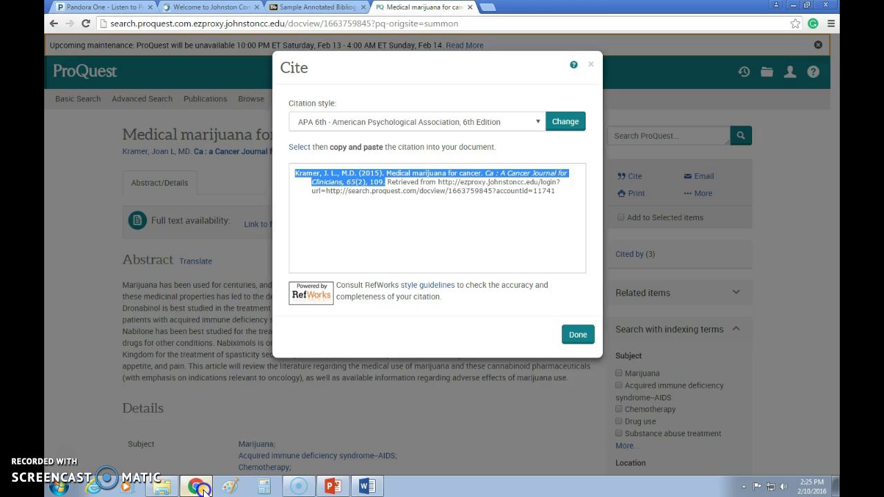
{"action": "left_click", "coordinate": [369, 207]}
{"action": "left_click_drag", "start_coordinate": [324, 176], "coordinate": [557, 193]}
{"action": "right_click", "coordinate": [487, 179]}
{"action": "left_click", "coordinate": [504, 186]}
Switch to Word and replace the first reference on page 2 with the copied citation, using Merge Formatting
{"action": "left_click", "coordinate": [367, 486]}
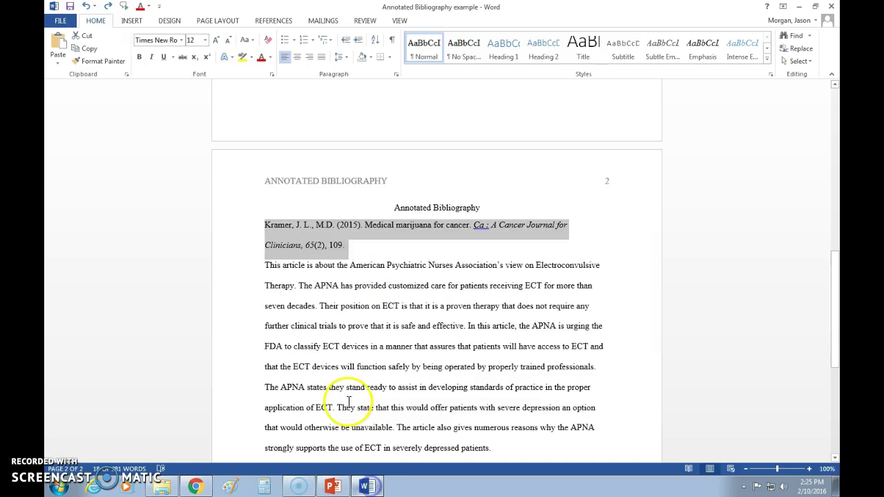
{"action": "left_click", "coordinate": [347, 247]}
{"action": "left_click_drag", "start_coordinate": [267, 228], "coordinate": [352, 247]}
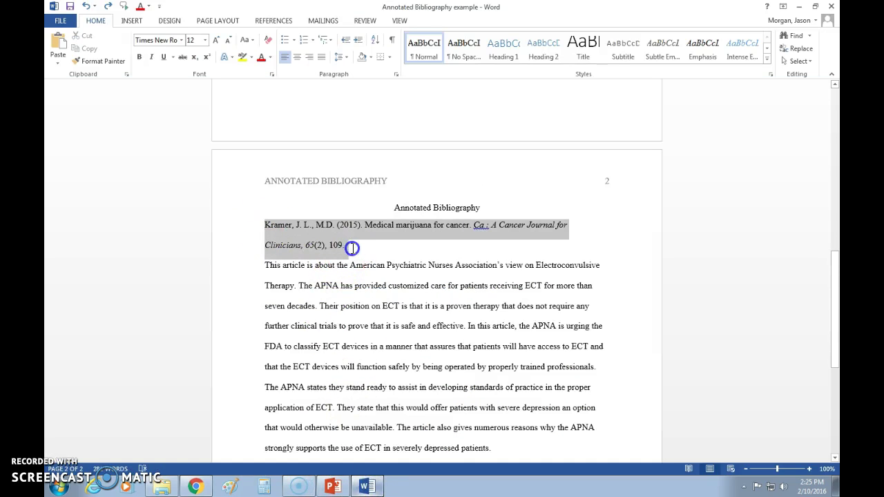
{"action": "right_click", "coordinate": [328, 247]}
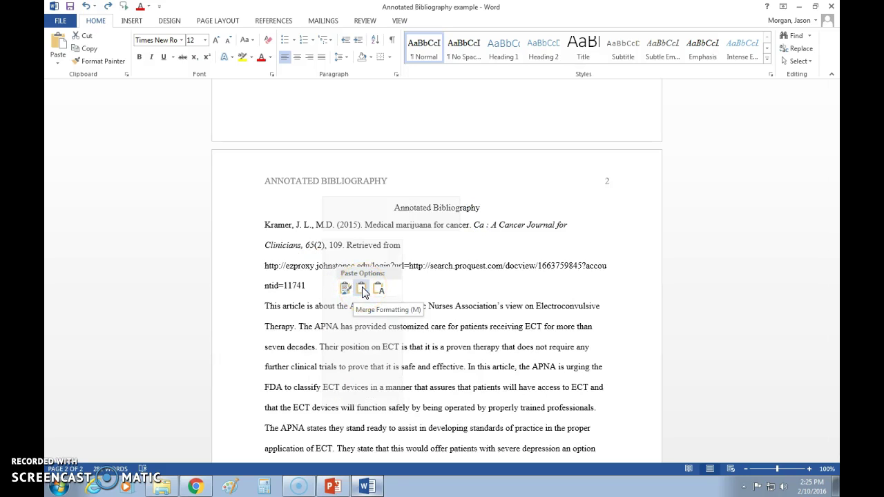
{"action": "left_click", "coordinate": [364, 292]}
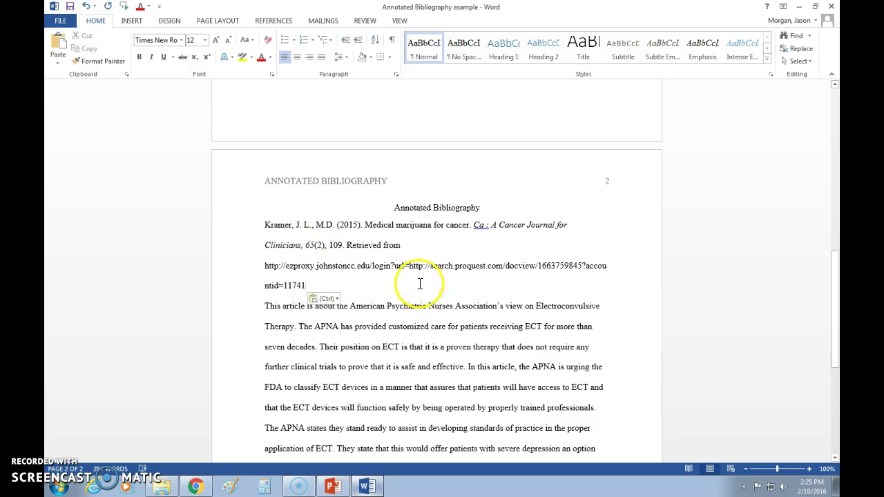
Apply a hanging indent to the pasted citation of "Medical marijuana for cancer"
{"action": "left_click_drag", "start_coordinate": [307, 284], "coordinate": [268, 228]}
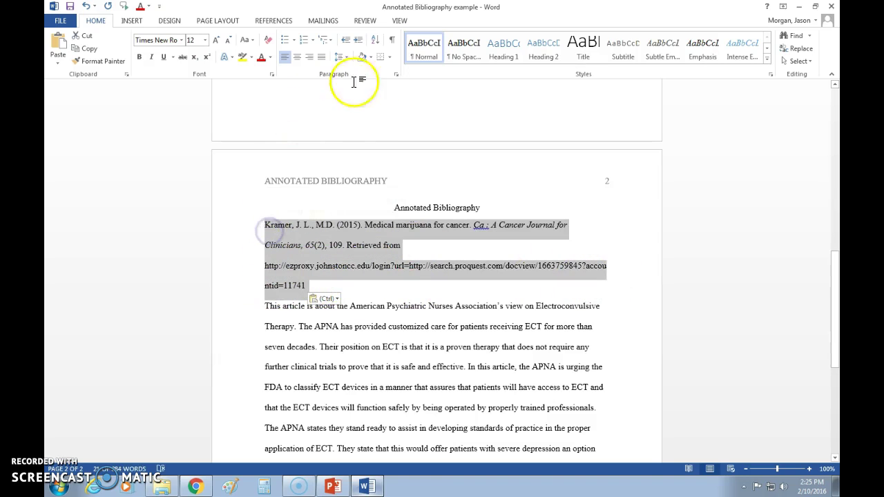
{"action": "left_click", "coordinate": [396, 73]}
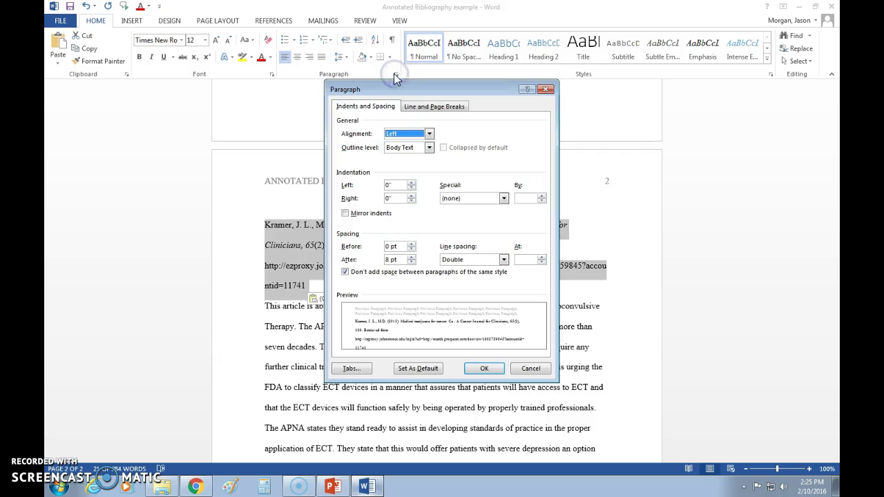
{"action": "left_click", "coordinate": [455, 201]}
{"action": "left_click", "coordinate": [457, 223]}
{"action": "left_click", "coordinate": [486, 368]}
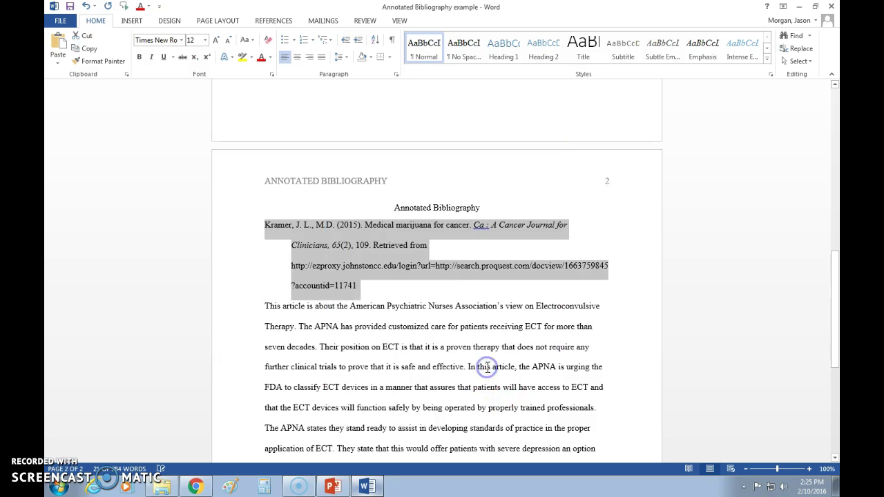
{"action": "left_click", "coordinate": [436, 285]}
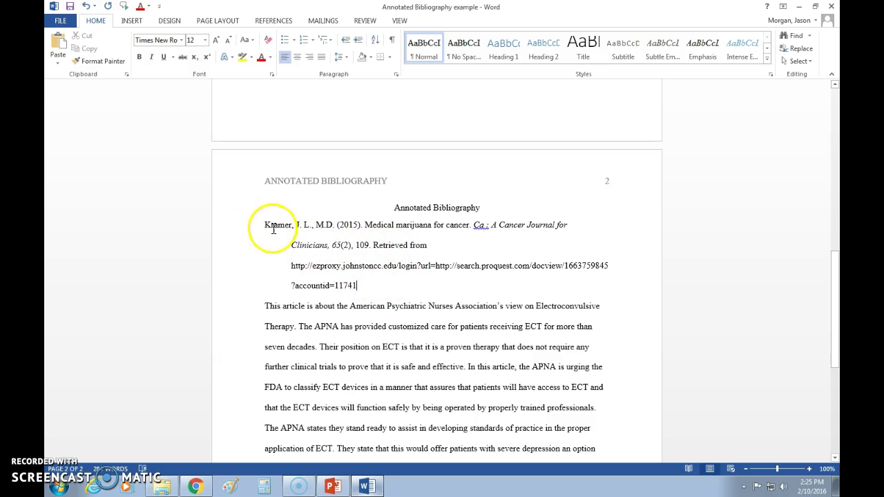
{"action": "left_click_drag", "start_coordinate": [360, 285], "coordinate": [267, 225]}
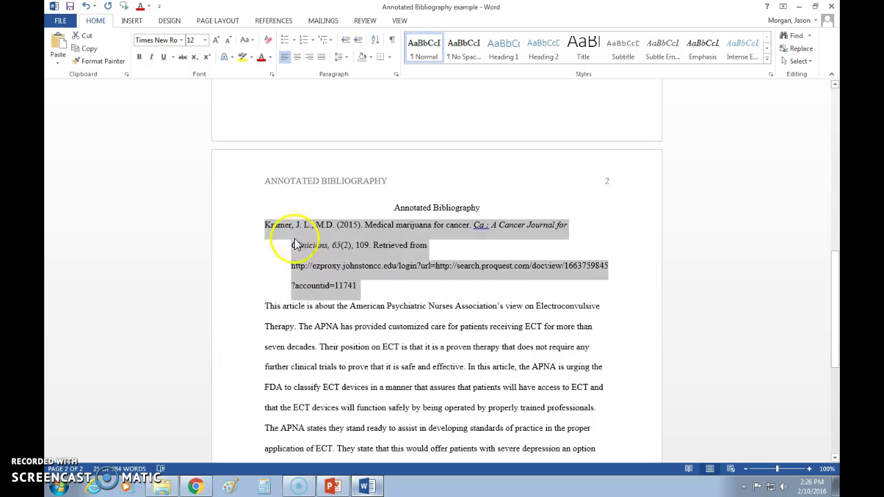
{"action": "left_click", "coordinate": [378, 287]}
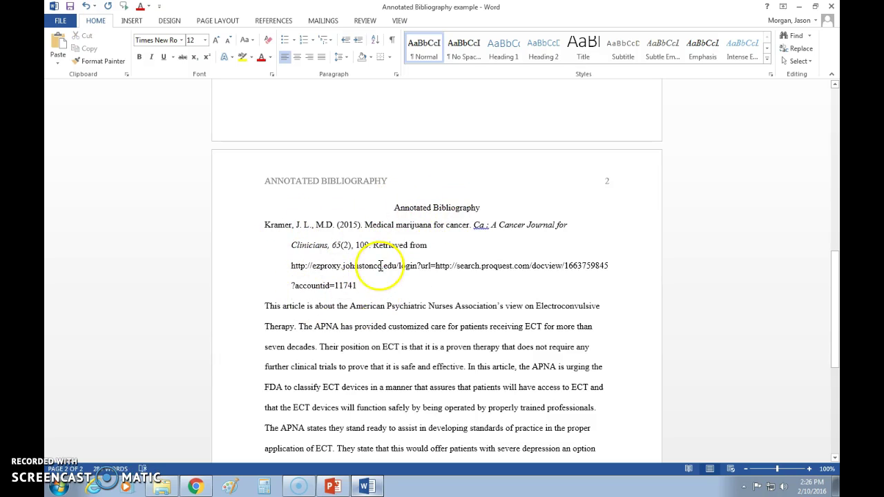
Indent the whole annotation under the first reference one level beyond the citation's hanging lines, without an extra first-line indent
{"action": "scroll", "coordinate": [442, 297], "scroll_direction": "down", "scroll_amount": 1}
{"action": "scroll", "coordinate": [442, 297], "scroll_direction": "down", "scroll_amount": 1}
{"action": "scroll", "coordinate": [442, 297], "scroll_direction": "up", "scroll_amount": 1}
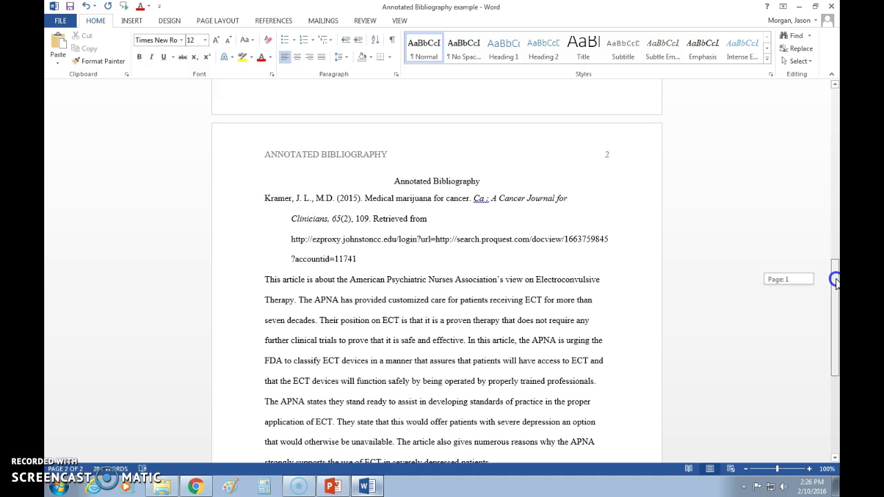
{"action": "left_click_drag", "start_coordinate": [835, 282], "coordinate": [814, 286]}
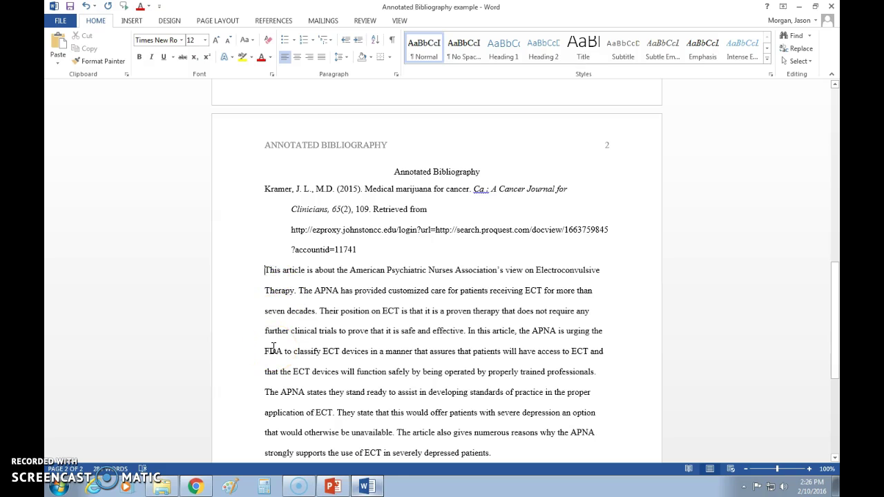
{"action": "key", "text": "Tab"}
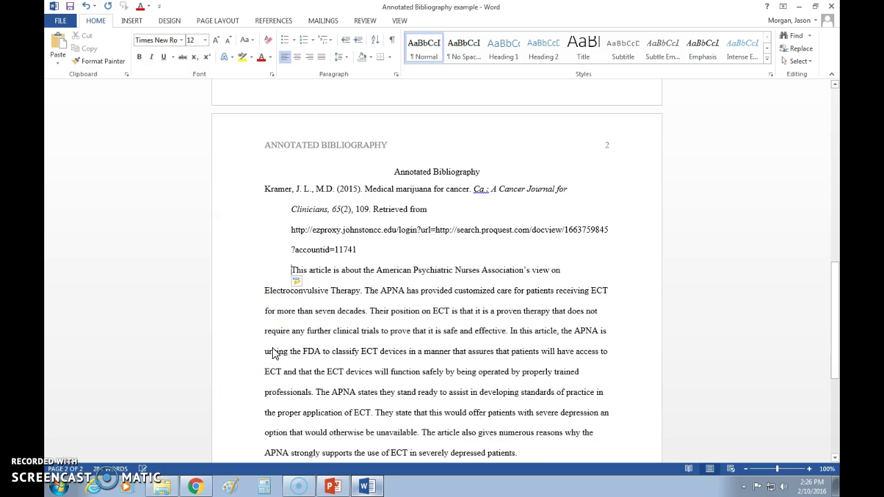
{"action": "key", "text": "Tab"}
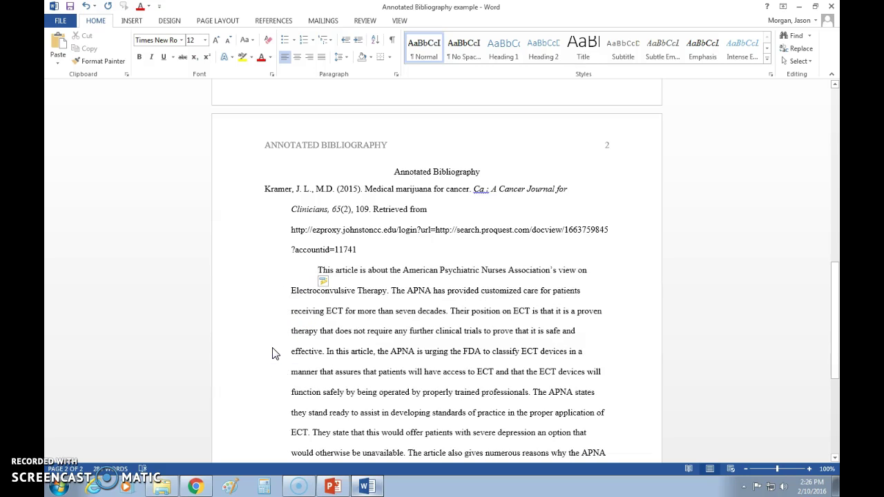
{"action": "key", "text": "Tab"}
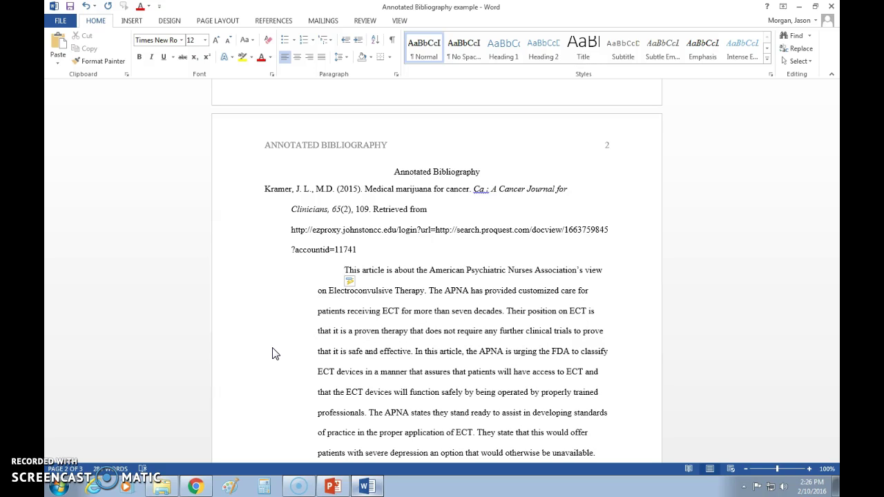
{"action": "key", "text": "BackSpace"}
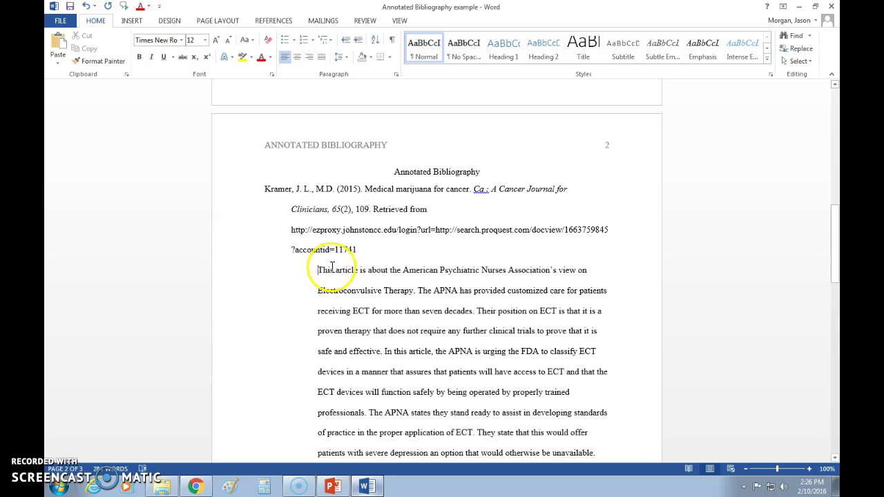
{"action": "scroll", "coordinate": [451, 252], "scroll_direction": "down", "scroll_amount": 2}
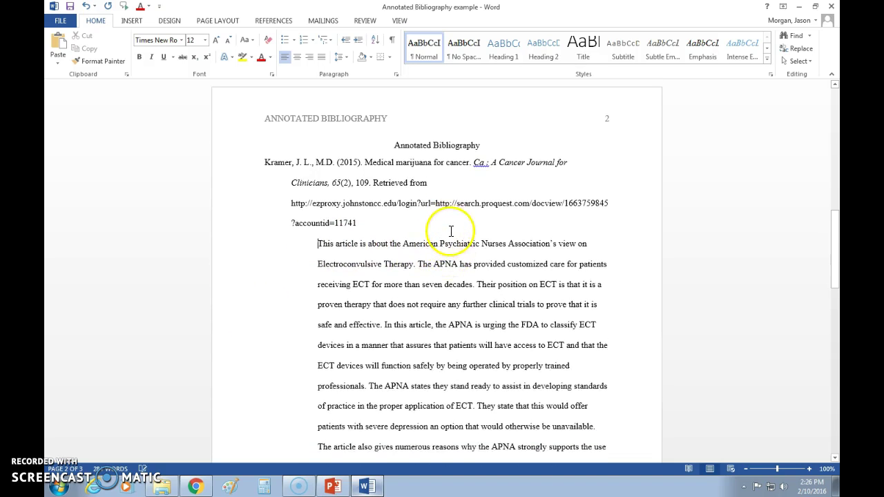
{"action": "left_click", "coordinate": [317, 219]}
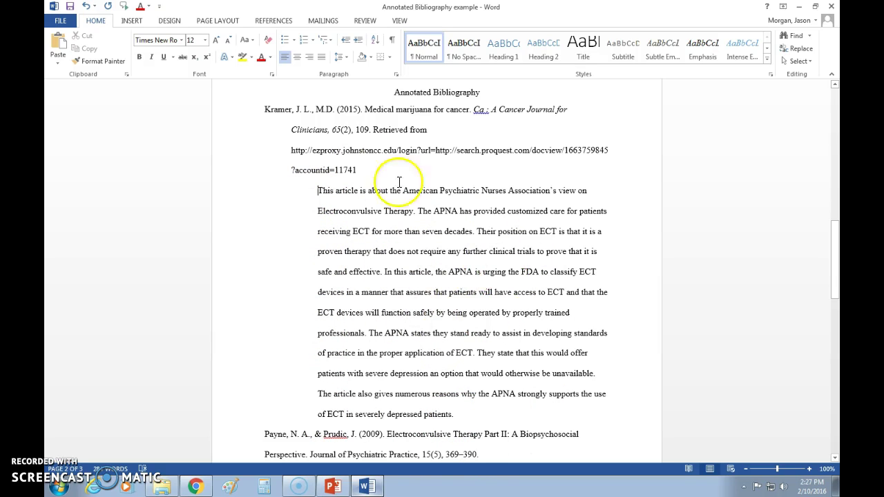
Apply a hanging indent to the second reference, "Electroconvulsive Therapy Part II: A Biopsychosocial Perspective"
{"action": "scroll", "coordinate": [468, 221], "scroll_direction": "down", "scroll_amount": 3}
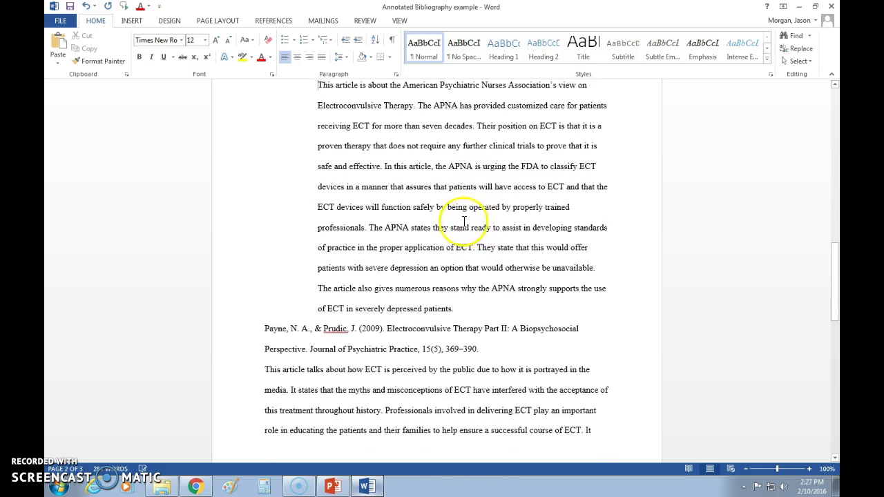
{"action": "scroll", "coordinate": [468, 221], "scroll_direction": "down", "scroll_amount": 2}
{"action": "scroll", "coordinate": [422, 166], "scroll_direction": "up", "scroll_amount": 2}
{"action": "scroll", "coordinate": [414, 227], "scroll_direction": "down", "scroll_amount": 1}
{"action": "left_click_drag", "start_coordinate": [486, 296], "coordinate": [268, 285]}
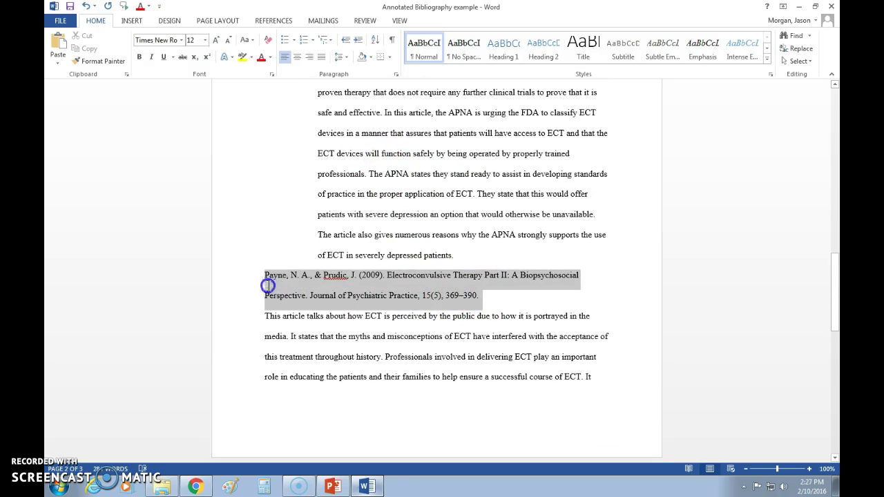
{"action": "left_click", "coordinate": [396, 74]}
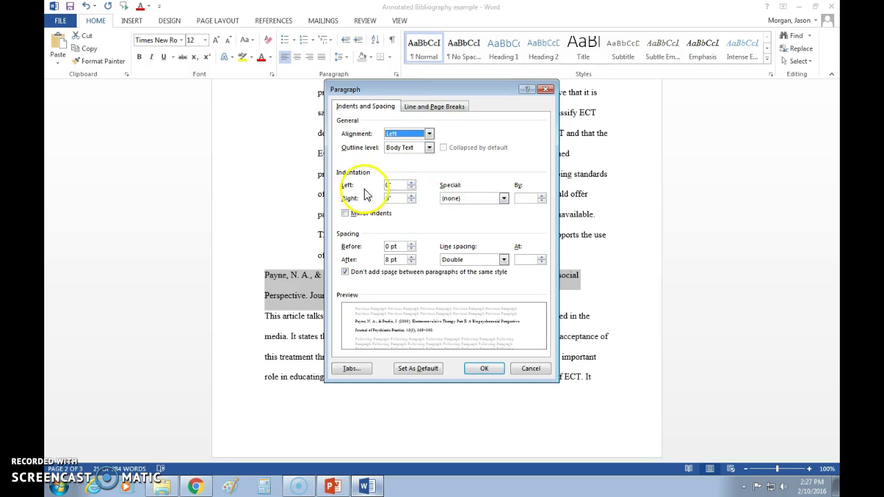
{"action": "left_click", "coordinate": [457, 199]}
{"action": "left_click", "coordinate": [454, 222]}
{"action": "left_click", "coordinate": [484, 368]}
{"action": "left_click", "coordinate": [544, 310]}
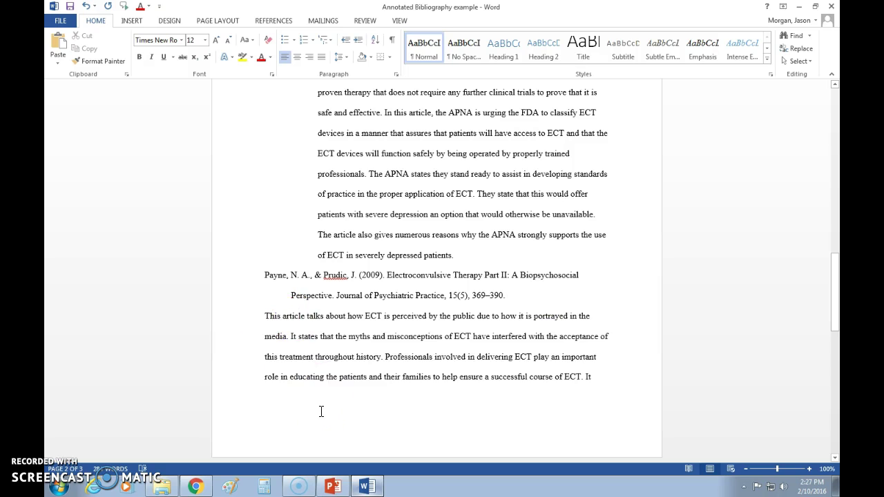
Indent the whole annotation under the second reference to match the first annotation, without an extra first-line indent
{"action": "key", "text": "Tab"}
{"action": "key", "text": "Tab"}
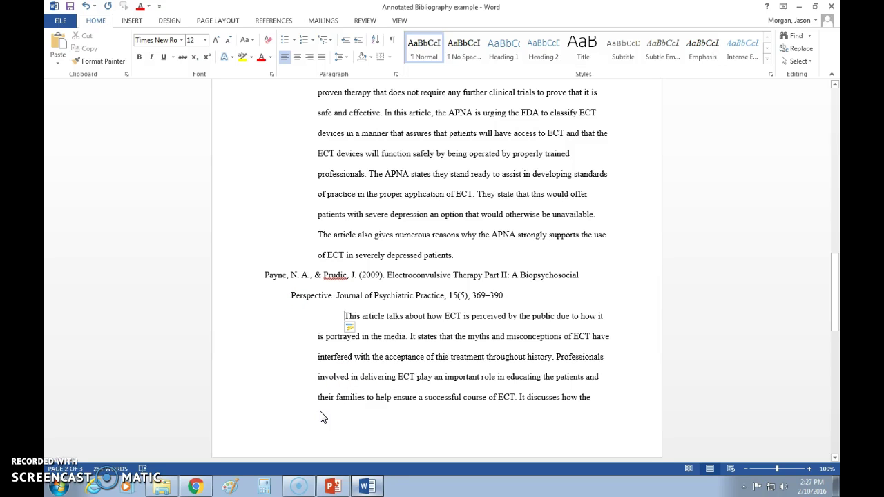
{"action": "key", "text": "BackSpace"}
Review the layout of both references and their indented annotations across pages 2 and 3
{"action": "scroll", "coordinate": [504, 311], "scroll_direction": "down", "scroll_amount": 2}
{"action": "scroll", "coordinate": [504, 311], "scroll_direction": "up", "scroll_amount": 5}
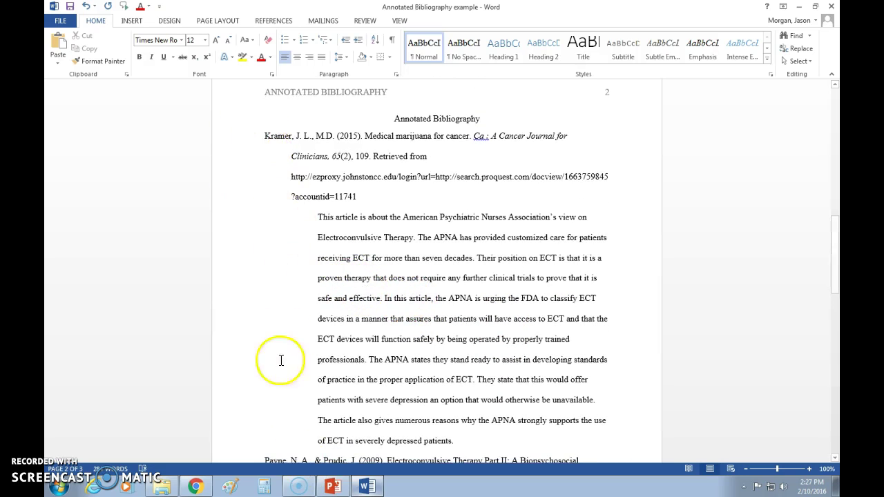
{"action": "scroll", "coordinate": [299, 205], "scroll_direction": "down", "scroll_amount": 1}
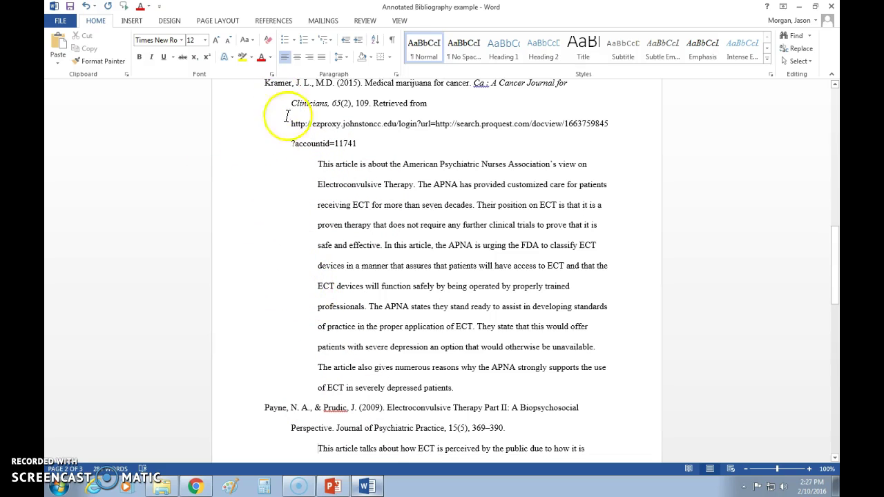
{"action": "scroll", "coordinate": [375, 286], "scroll_direction": "down", "scroll_amount": 5}
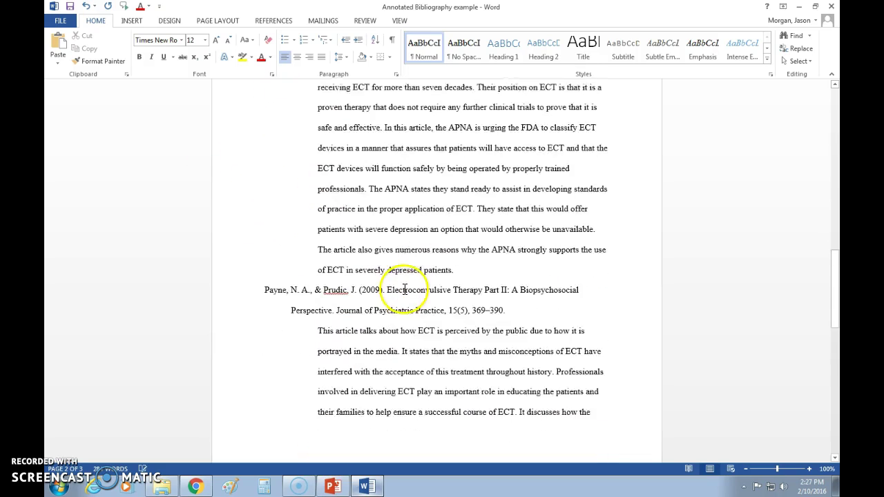
{"action": "scroll", "coordinate": [373, 297], "scroll_direction": "down", "scroll_amount": 2}
{"action": "scroll", "coordinate": [400, 299], "scroll_direction": "up", "scroll_amount": 10}
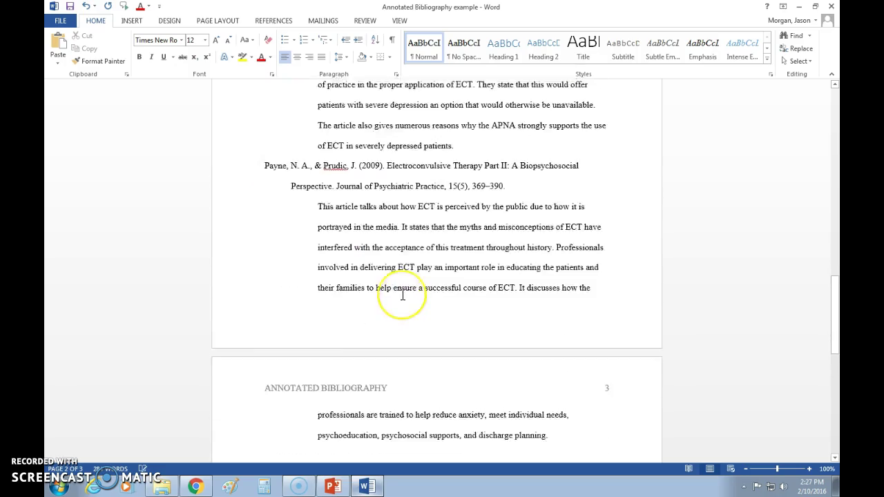
{"action": "scroll", "coordinate": [403, 295], "scroll_direction": "down", "scroll_amount": 6}
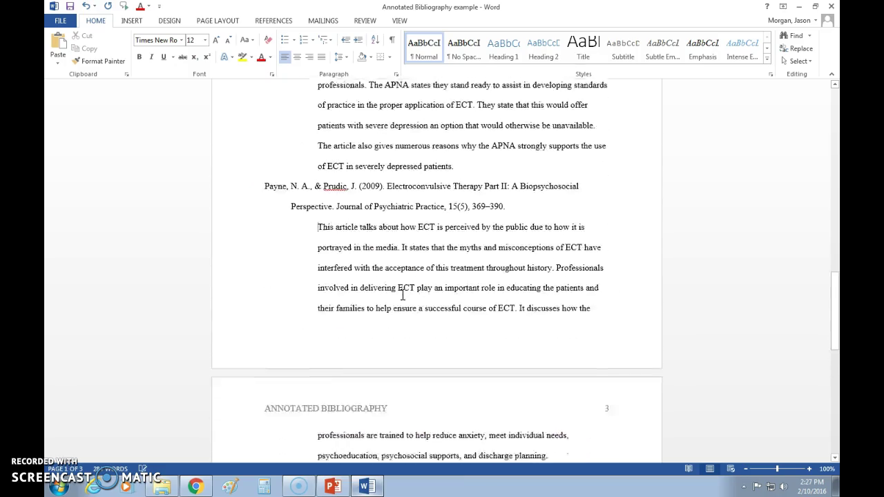